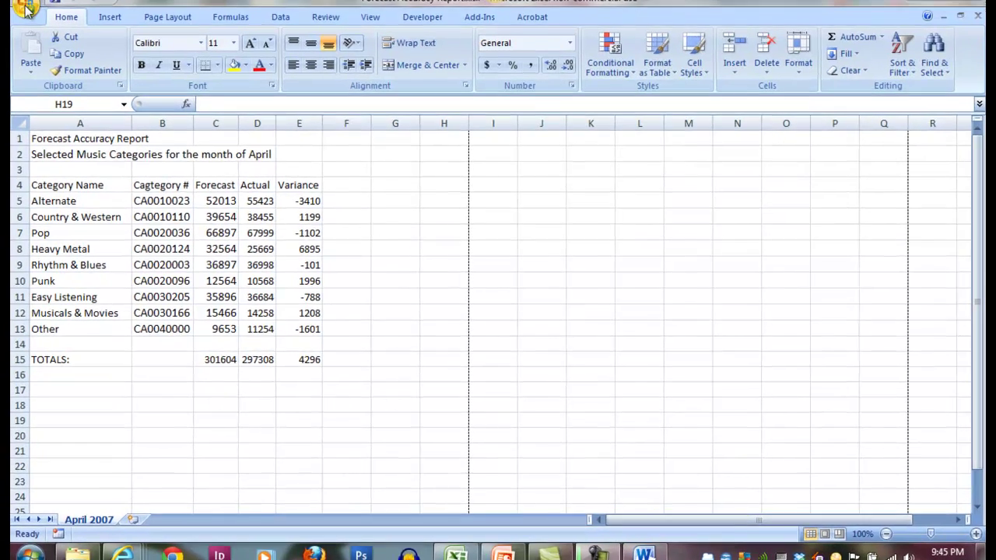
Print the Excel worksheet to Microsoft XPS Document Writer instead of the HP Photosmart.
{"action": "left_click", "coordinate": [47, 15]}
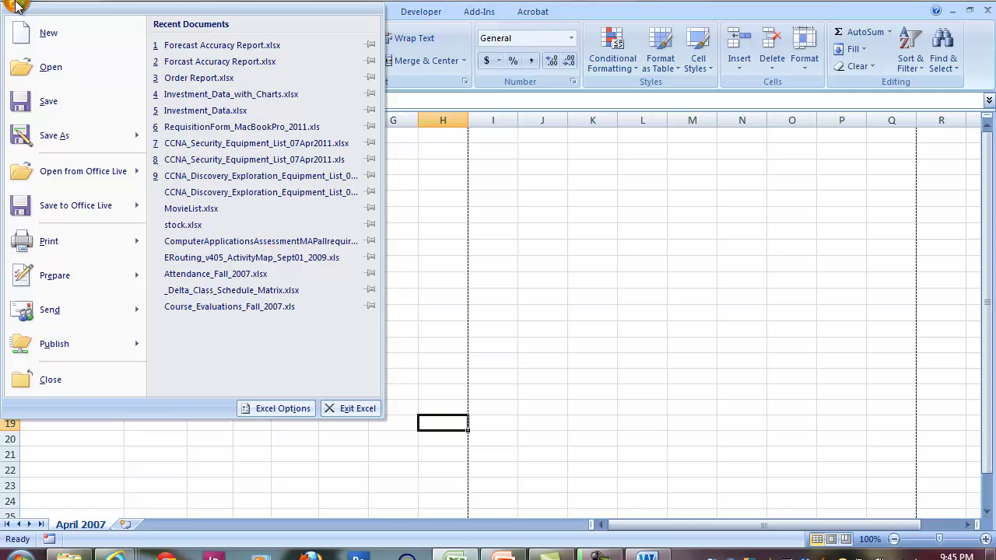
{"action": "mouse_move", "coordinate": [49, 242]}
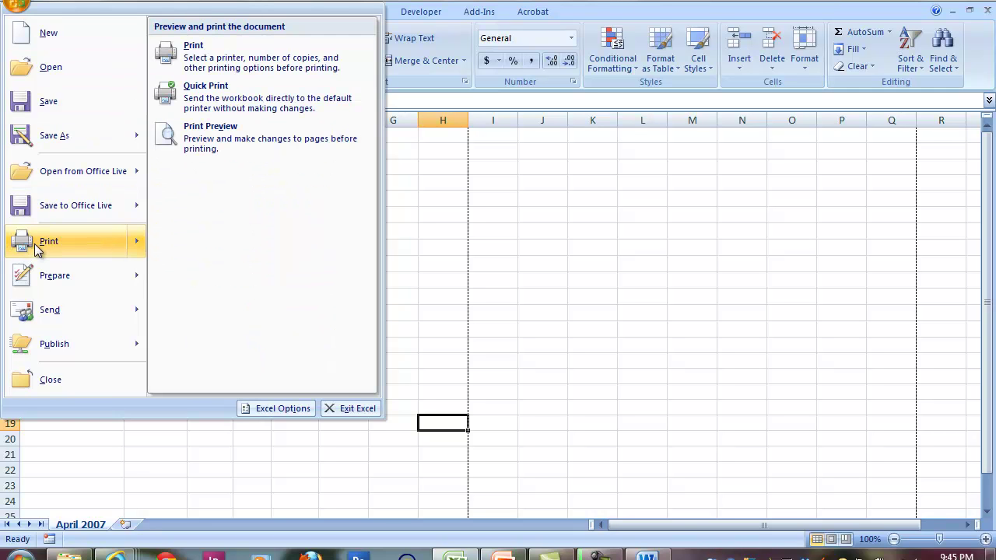
{"action": "left_click", "coordinate": [229, 62]}
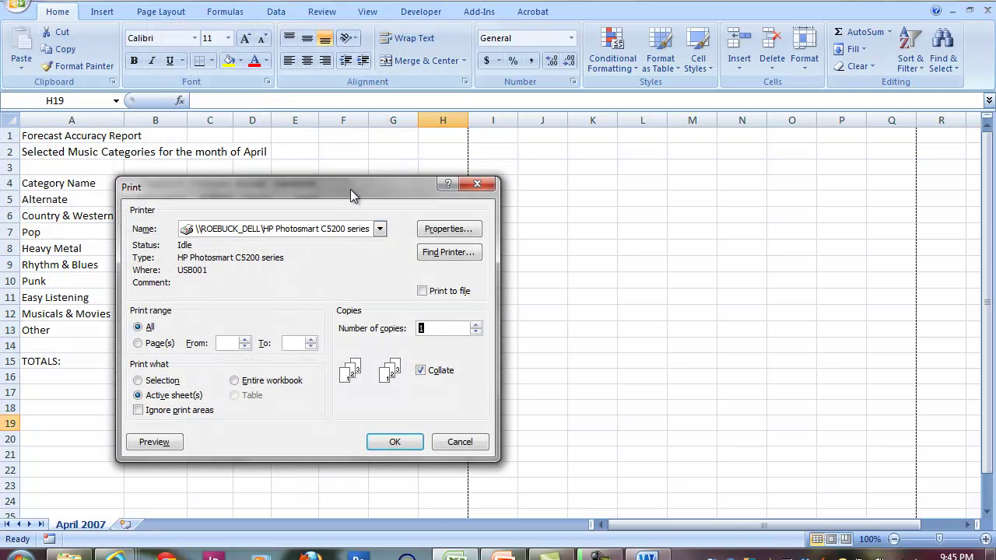
{"action": "left_click_drag", "start_coordinate": [414, 175], "coordinate": [549, 151]}
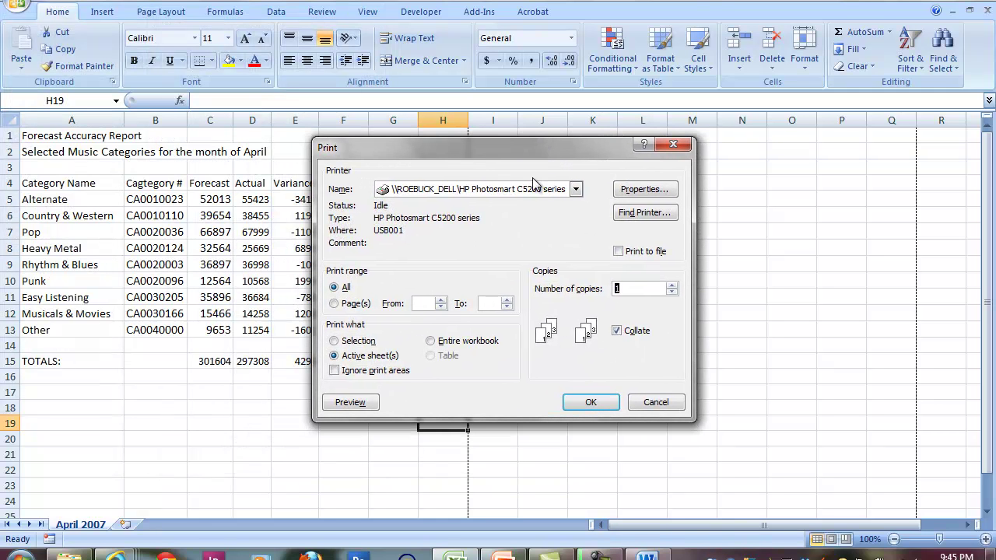
{"action": "left_click", "coordinate": [576, 190]}
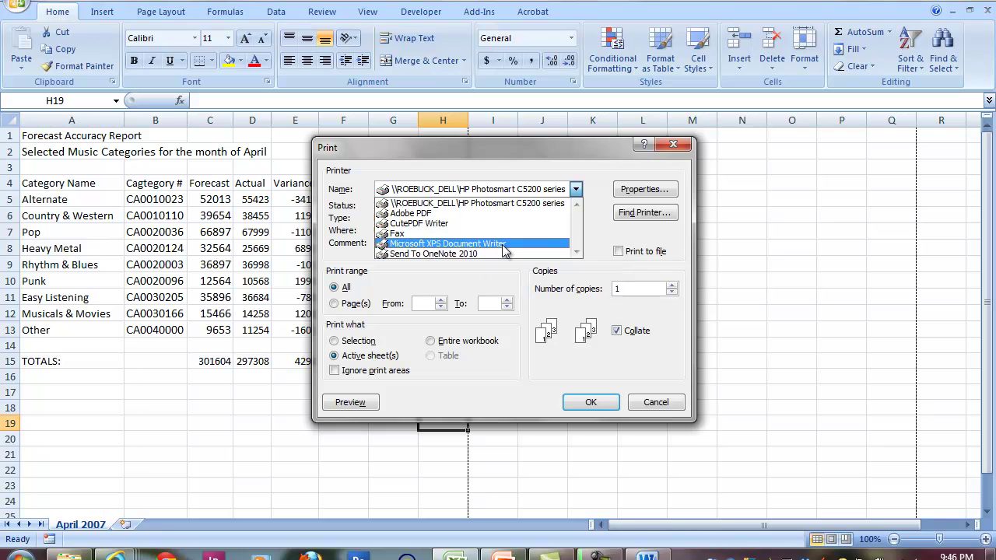
{"action": "key", "text": "Escape"}
{"action": "key", "text": "Down"}
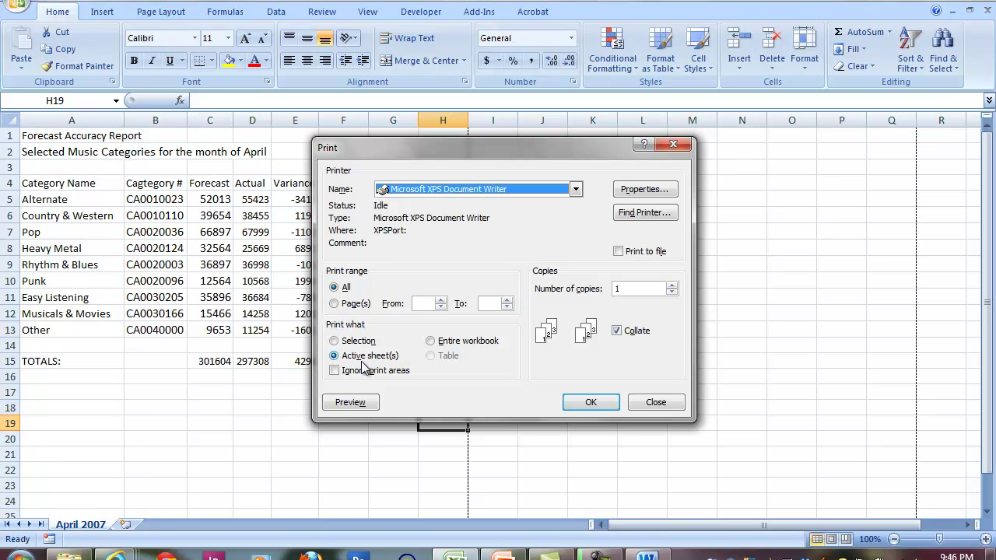
{"action": "left_click", "coordinate": [589, 404]}
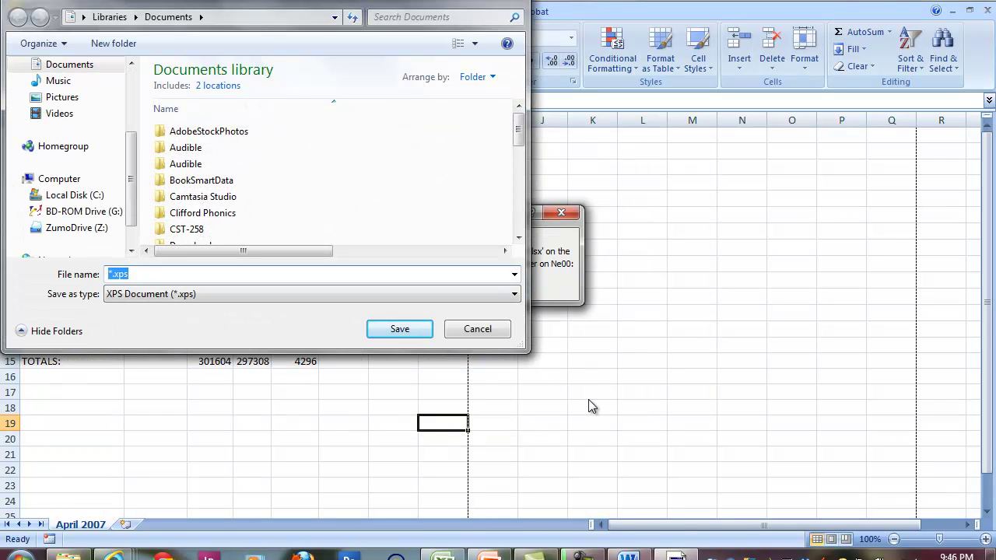
Save the XPS printout as Excel_Virtual_PrintOut in the Documents library.
{"action": "left_click_drag", "start_coordinate": [148, 4], "coordinate": [472, 72]}
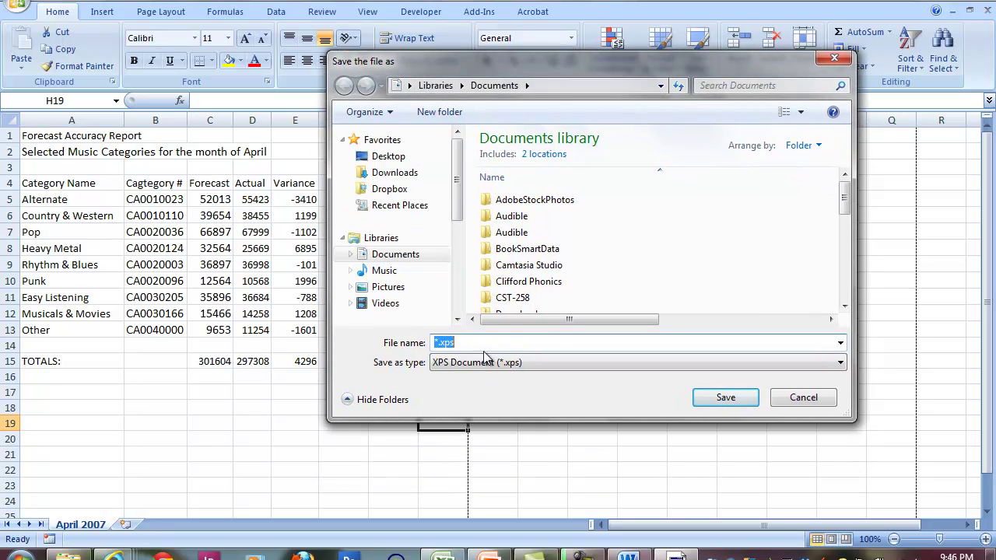
{"action": "type", "text": "Excel"}
{"action": "type", "text": "_Virtual_PrintOut"}
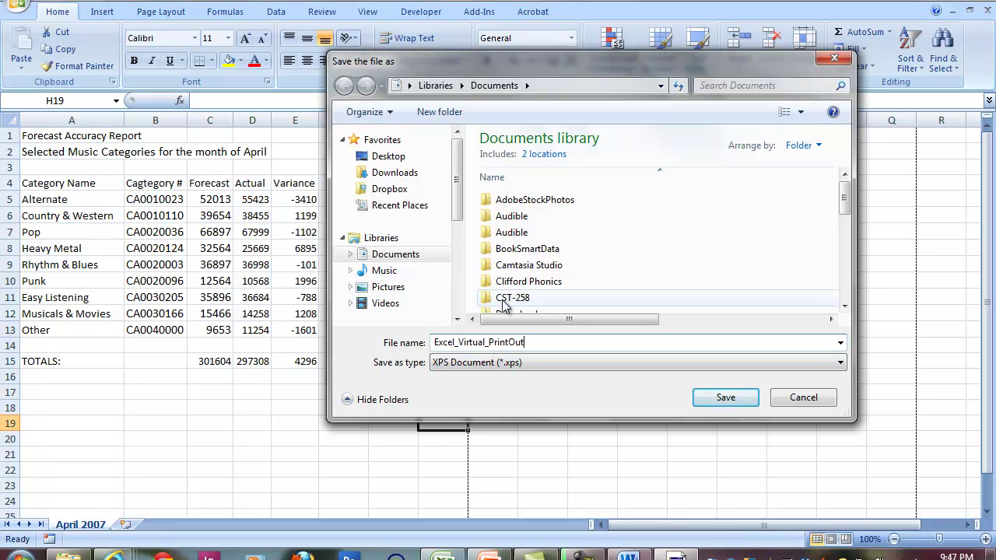
{"action": "left_click", "coordinate": [726, 399]}
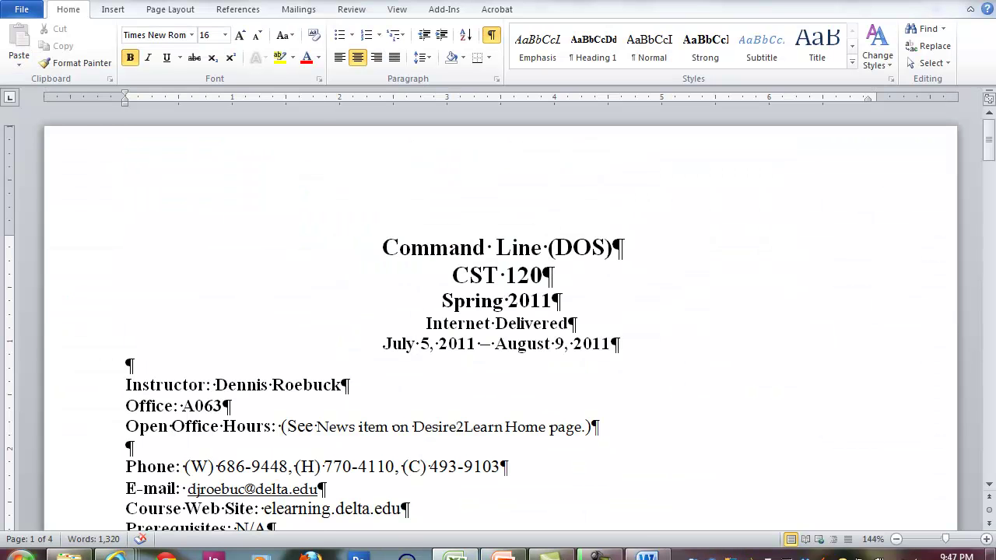
Open the Documents library and open Excel_Virtual_PrintOut.xps from the file list.
{"action": "left_click", "coordinate": [21, 554]}
{"action": "left_click", "coordinate": [245, 81]}
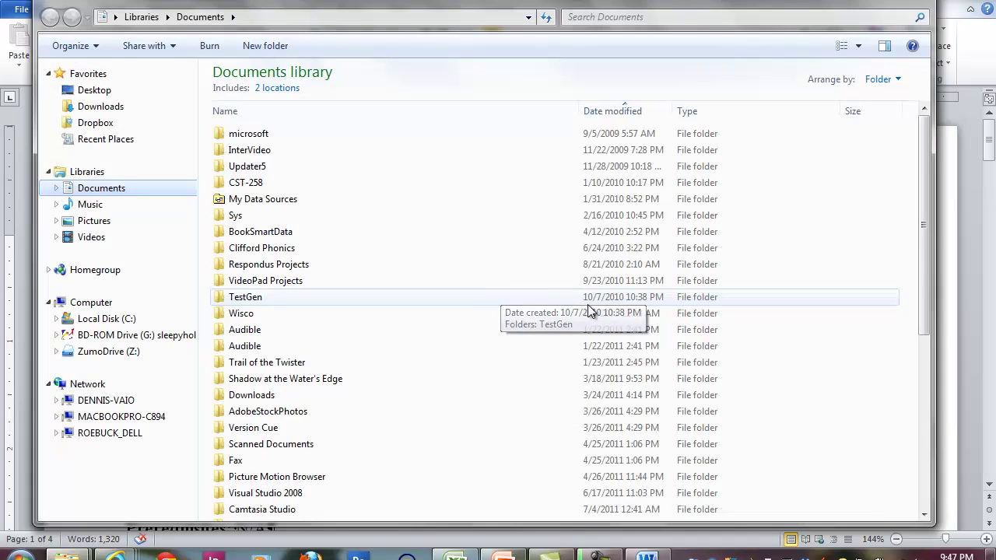
{"action": "left_click_drag", "start_coordinate": [925, 207], "coordinate": [939, 408]}
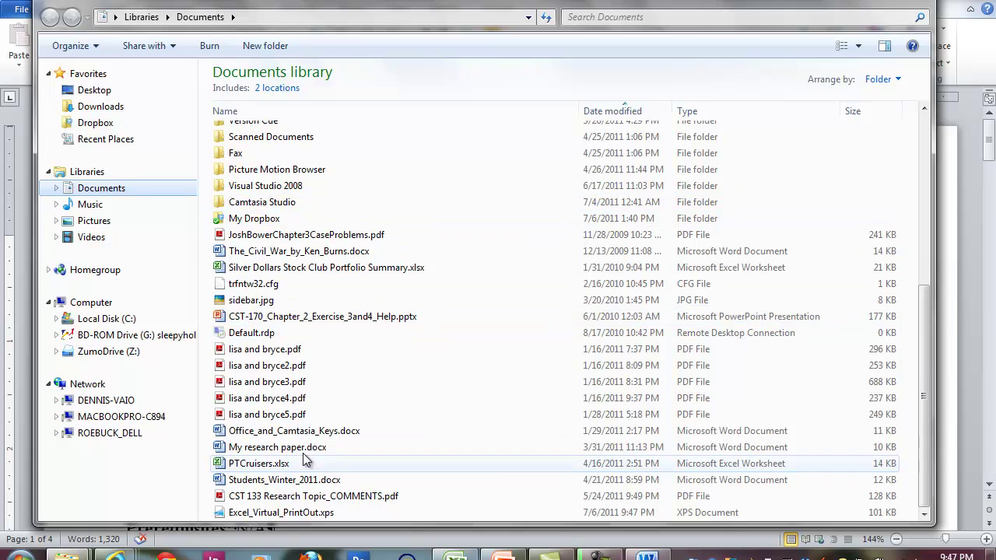
{"action": "left_click", "coordinate": [296, 516]}
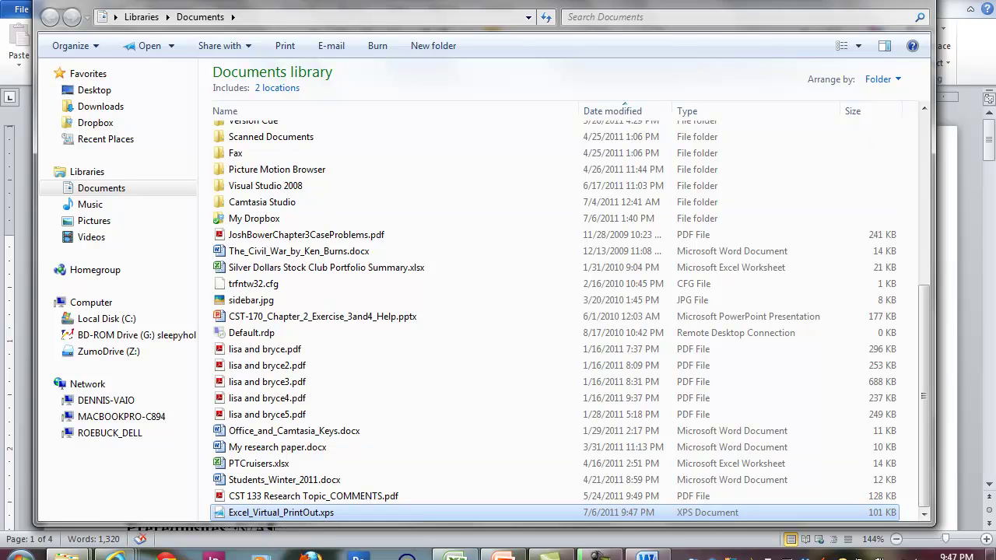
{"action": "mouse_move", "coordinate": [352, 1]}
{"action": "left_mouse_down"}
{"action": "mouse_move", "coordinate": [352, 123]}
{"action": "mouse_move", "coordinate": [381, 3]}
{"action": "left_mouse_up"}
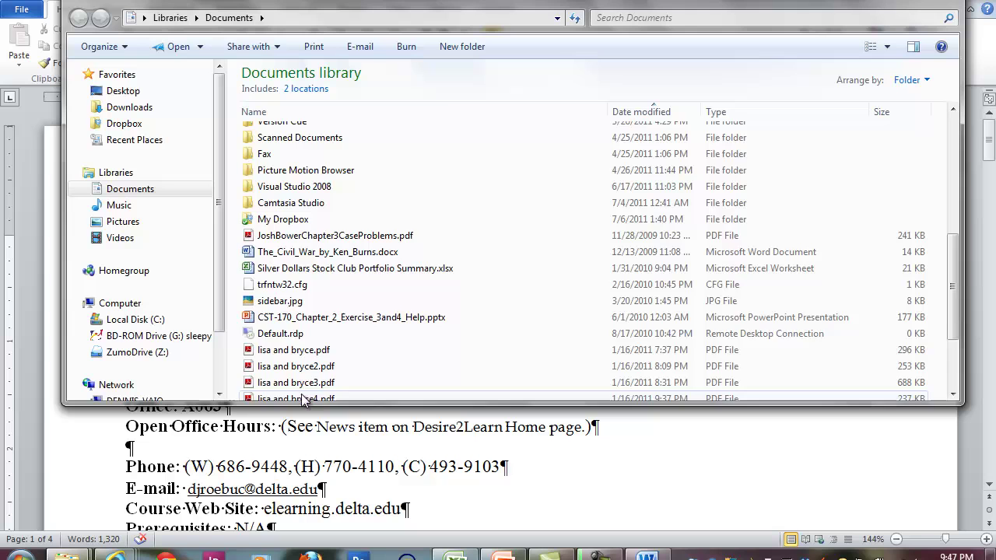
{"action": "scroll", "coordinate": [343, 312], "scroll_direction": "down", "scroll_amount": 3}
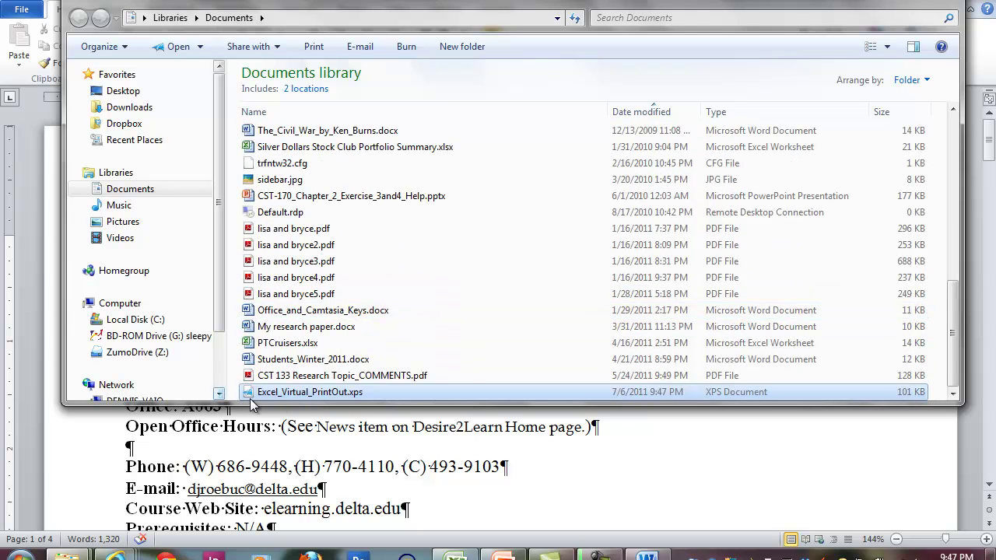
{"action": "left_click", "coordinate": [283, 396]}
Set PowerPoint to print Handouts at 4 slides per page on CutePDF Writer.
{"action": "left_click", "coordinate": [518, 556]}
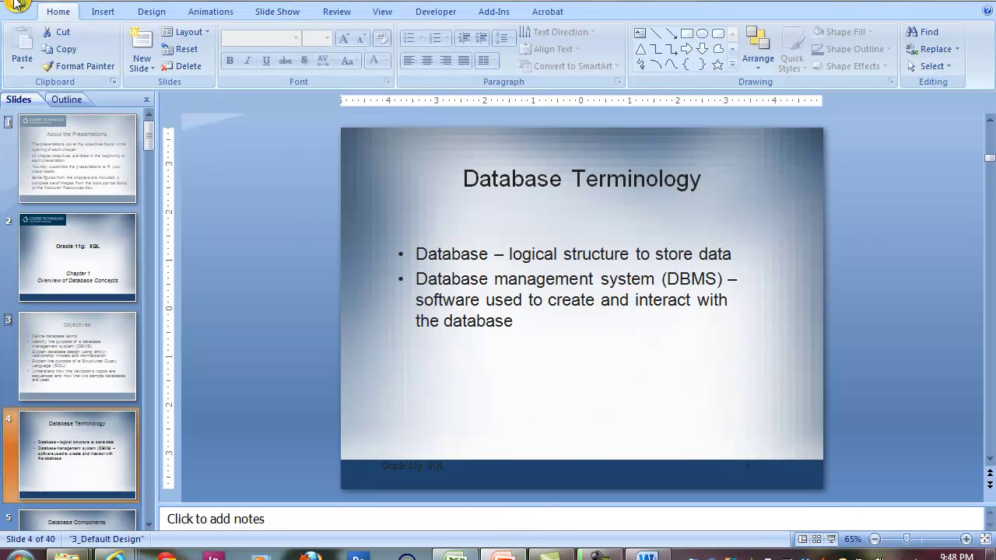
{"action": "left_click", "coordinate": [16, 9]}
{"action": "mouse_move", "coordinate": [74, 276]}
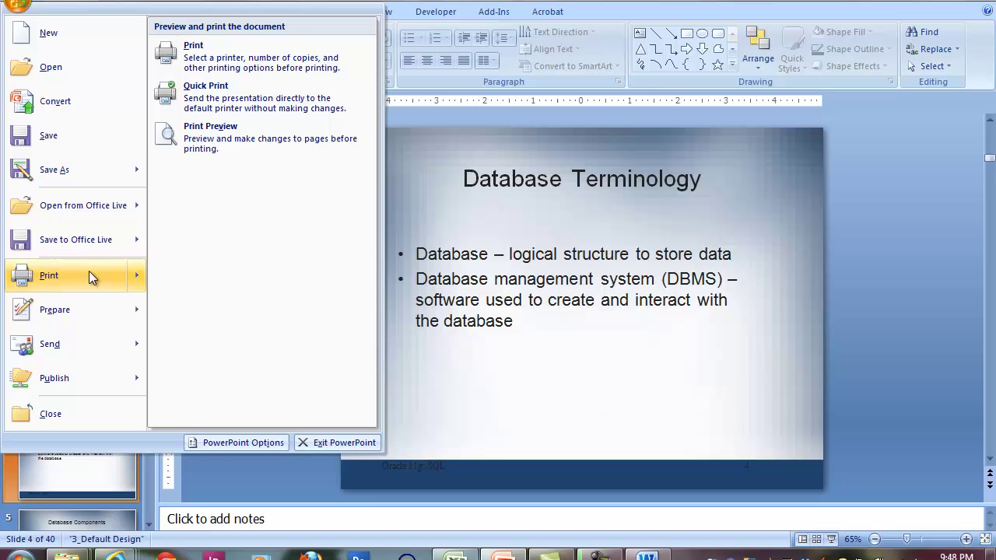
{"action": "left_click", "coordinate": [220, 50]}
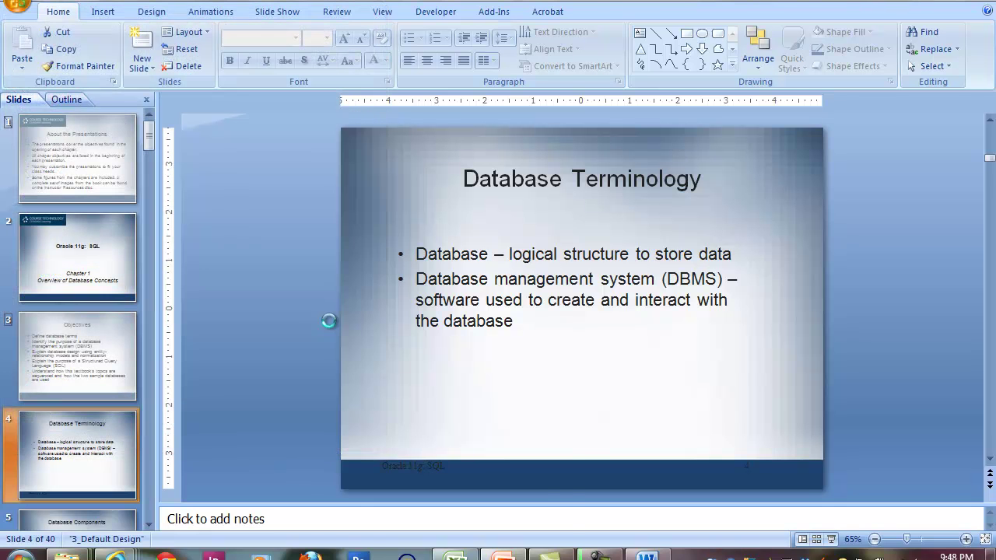
{"action": "left_click", "coordinate": [320, 435]}
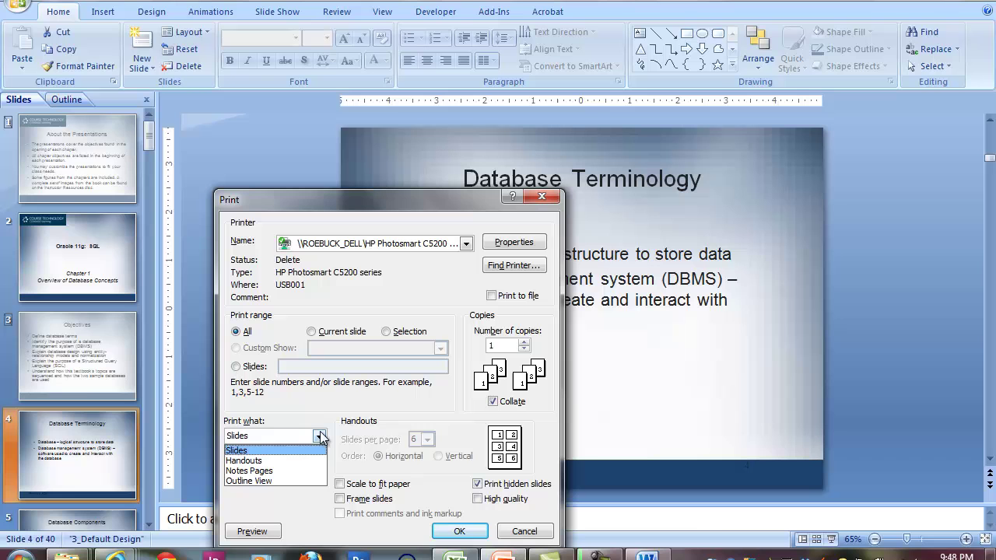
{"action": "left_click", "coordinate": [260, 461]}
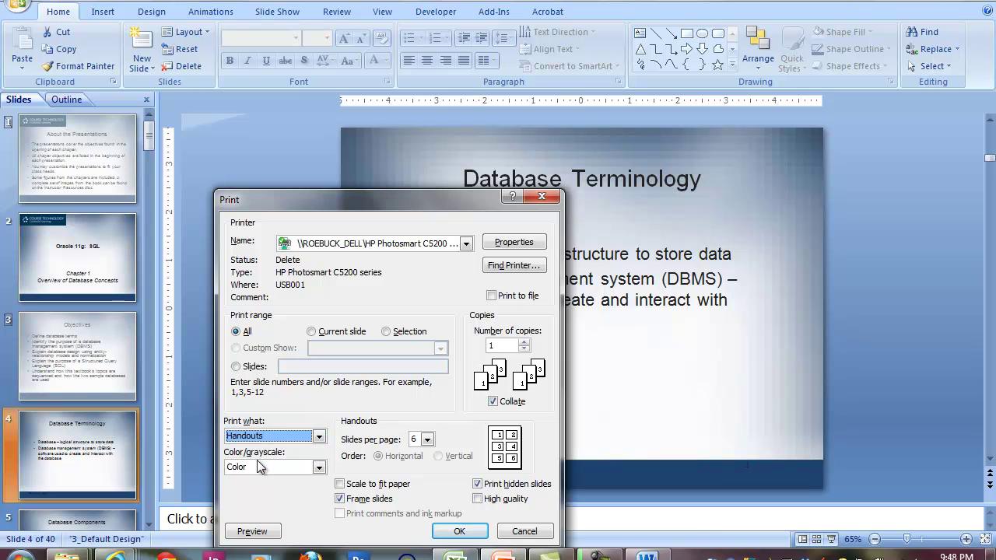
{"action": "left_click", "coordinate": [428, 439]}
{"action": "left_click", "coordinate": [421, 484]}
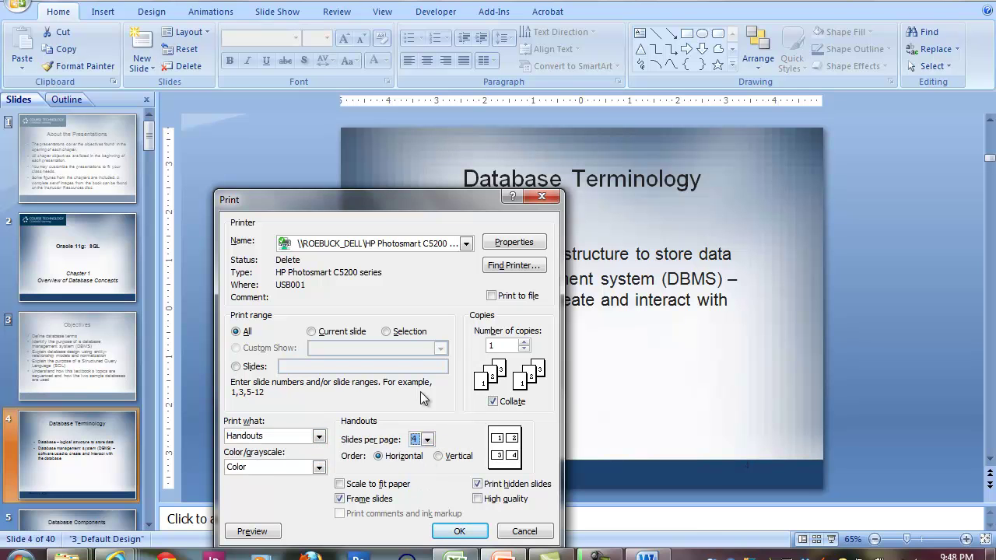
{"action": "left_click_drag", "start_coordinate": [379, 202], "coordinate": [437, 60]}
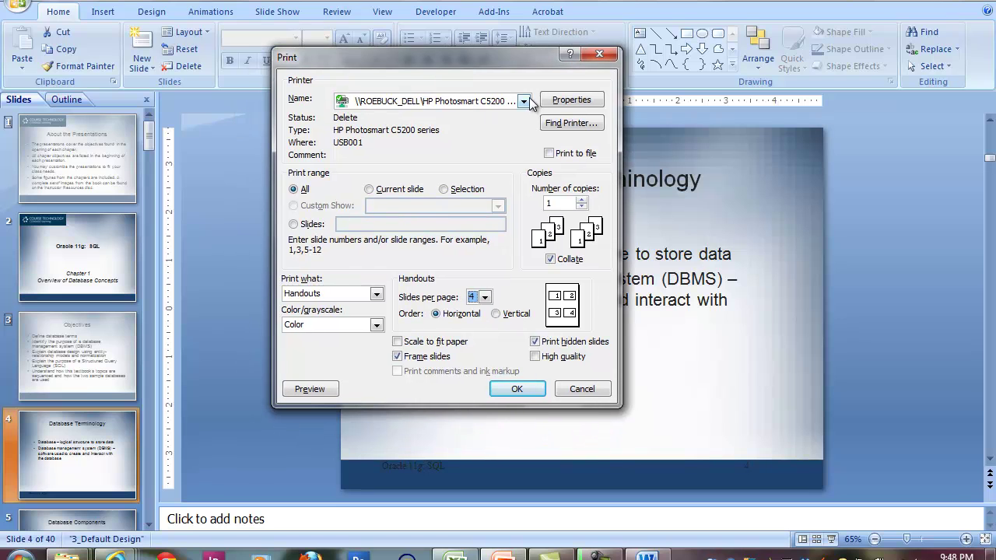
{"action": "left_click", "coordinate": [524, 101]}
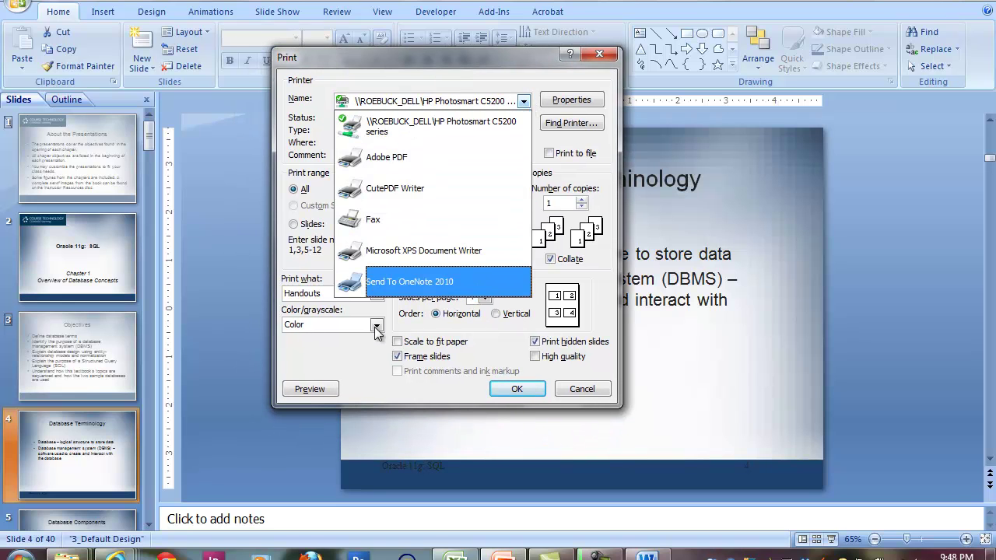
{"action": "left_click", "coordinate": [385, 190]}
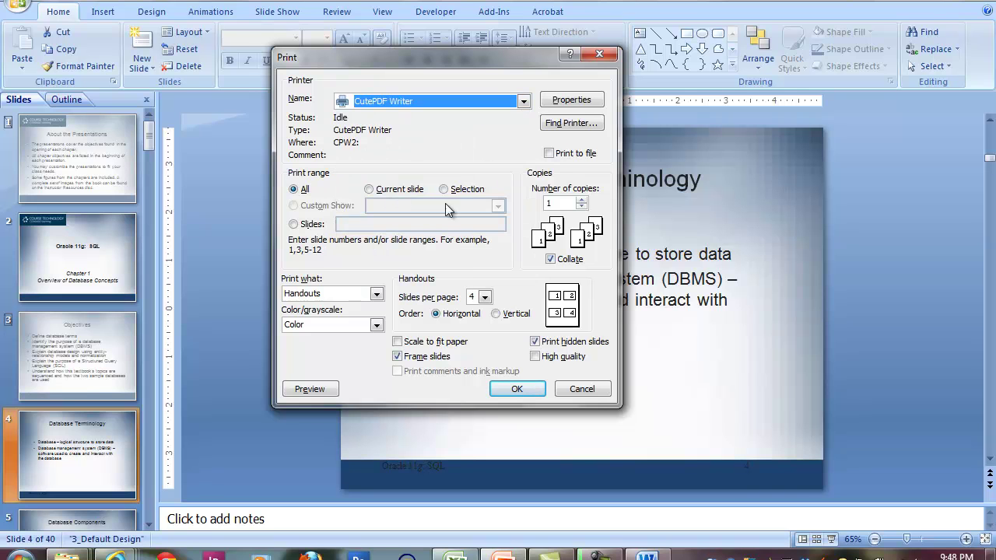
Print the handouts through CutePDF as PowerPoint_Virtual_Printout.pdf in My Documents.
{"action": "left_click", "coordinate": [520, 392]}
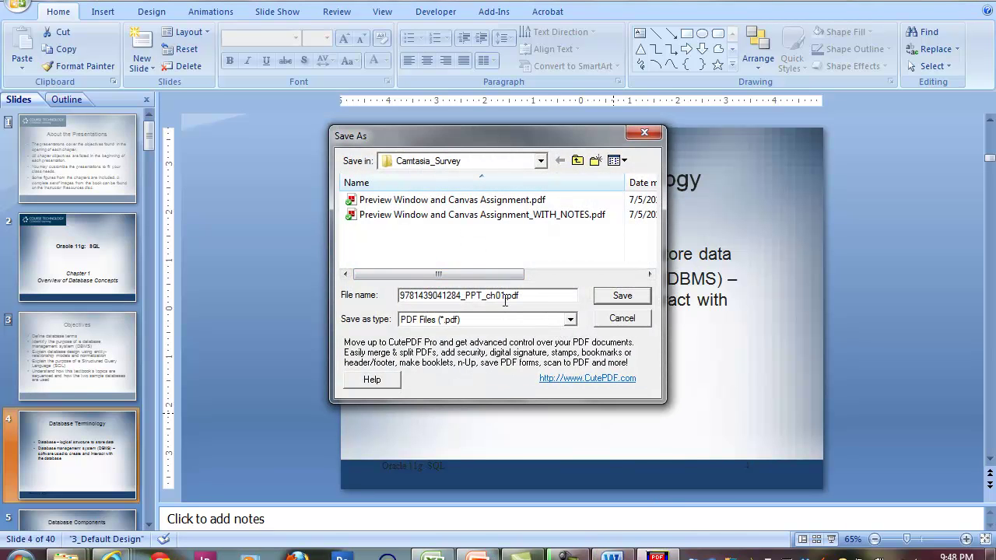
{"action": "left_click_drag", "start_coordinate": [507, 296], "coordinate": [246, 254]}
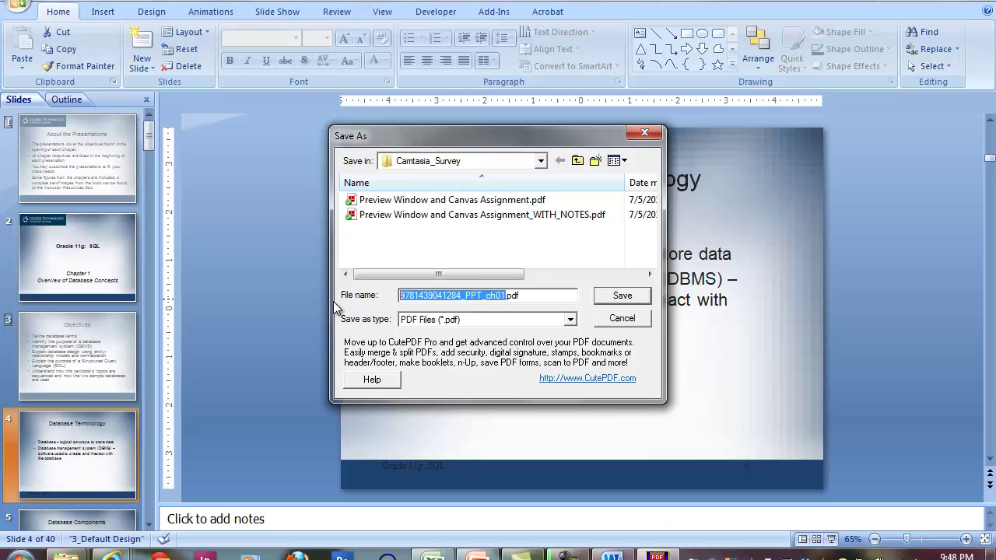
{"action": "type", "text": "P"}
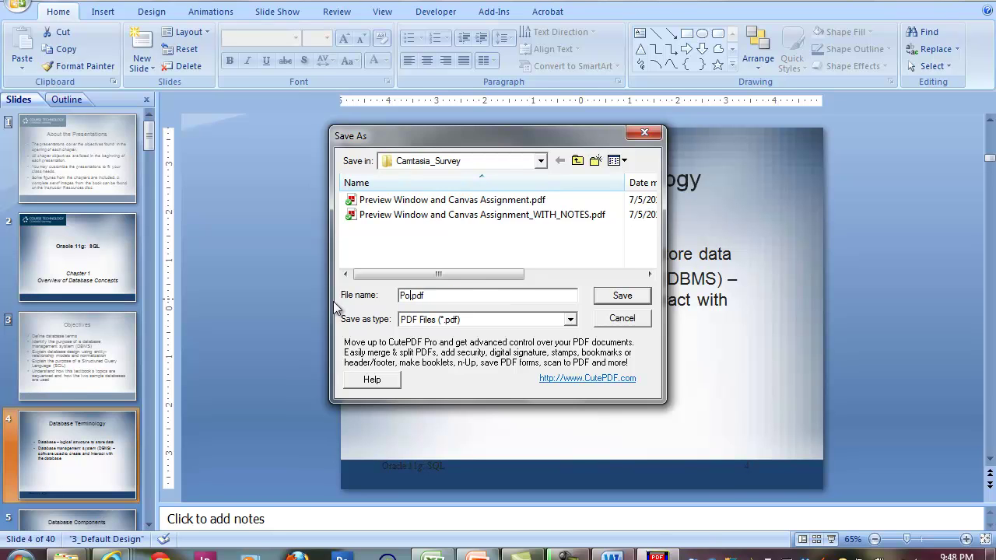
{"action": "type", "text": "ower"}
{"action": "type", "text": "_"}
{"action": "type", "text": "Visual_Pilot"}
{"action": "left_click", "coordinate": [541, 161]}
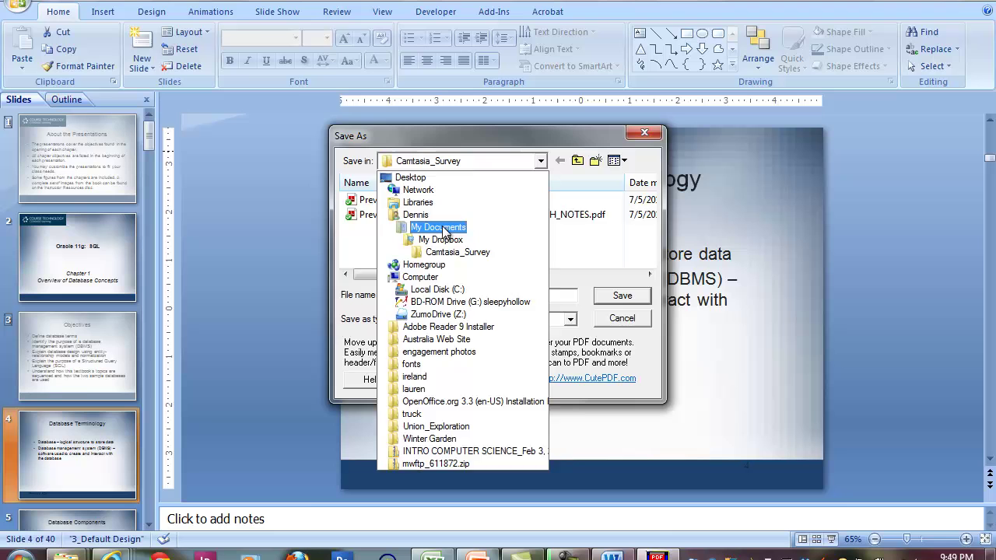
{"action": "left_click", "coordinate": [440, 227]}
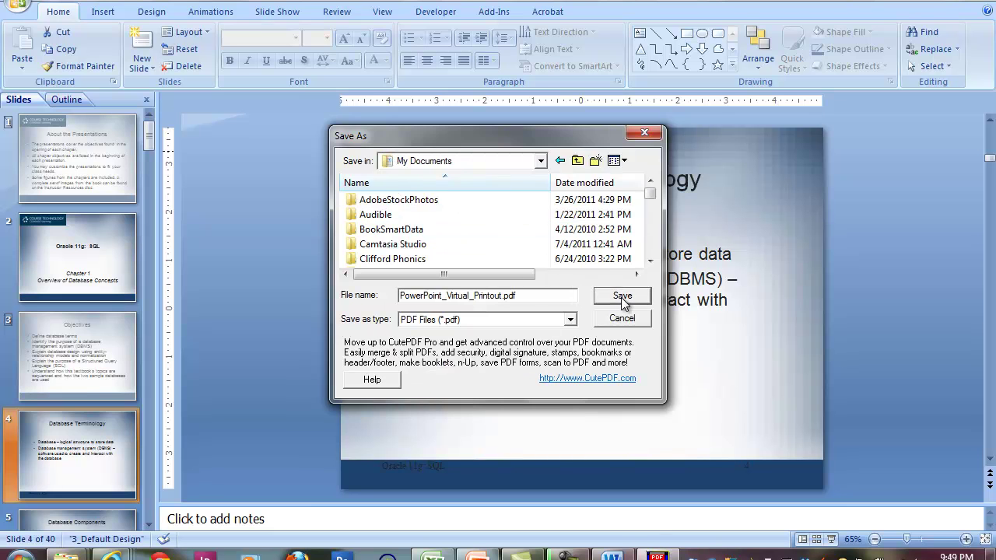
{"action": "left_click", "coordinate": [621, 297]}
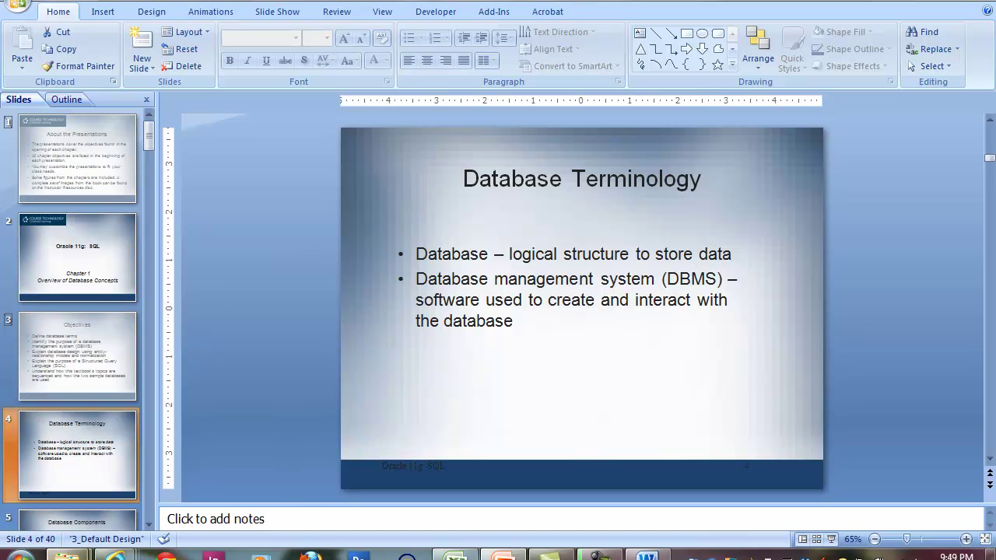
Open PowerPoint_Virtual_Printout.pdf from Documents in Adobe Reader and scroll through its handout pages.
{"action": "left_click", "coordinate": [22, 555]}
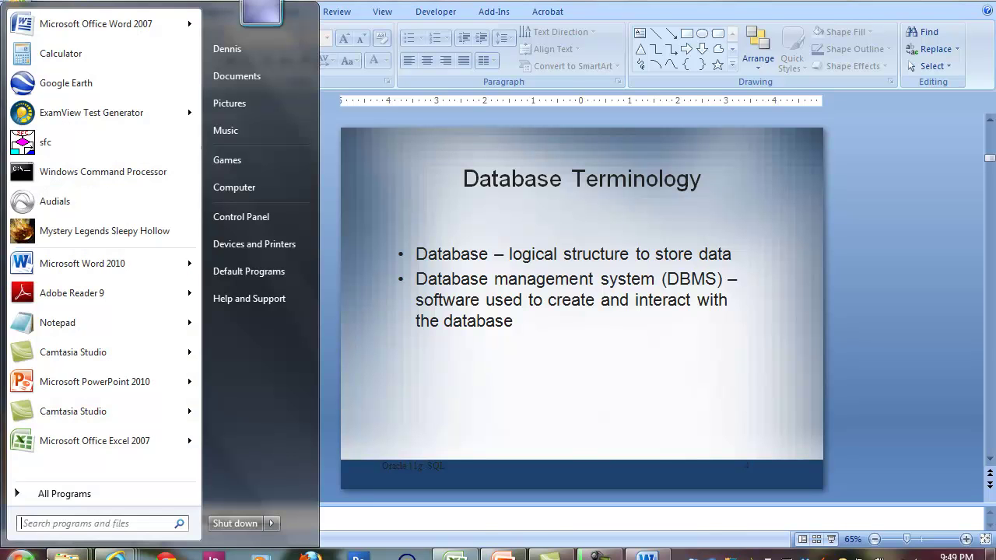
{"action": "left_click", "coordinate": [225, 77]}
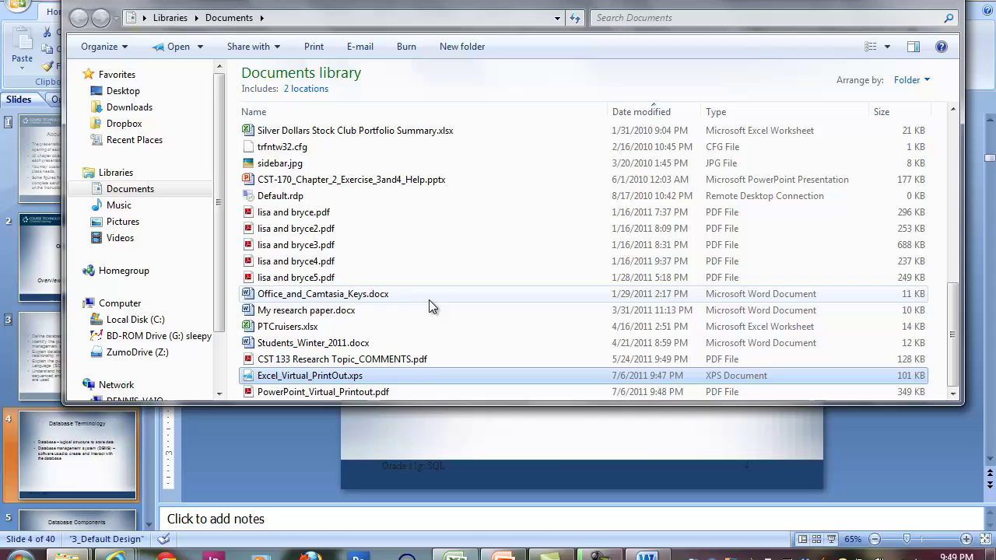
{"action": "left_click", "coordinate": [328, 395]}
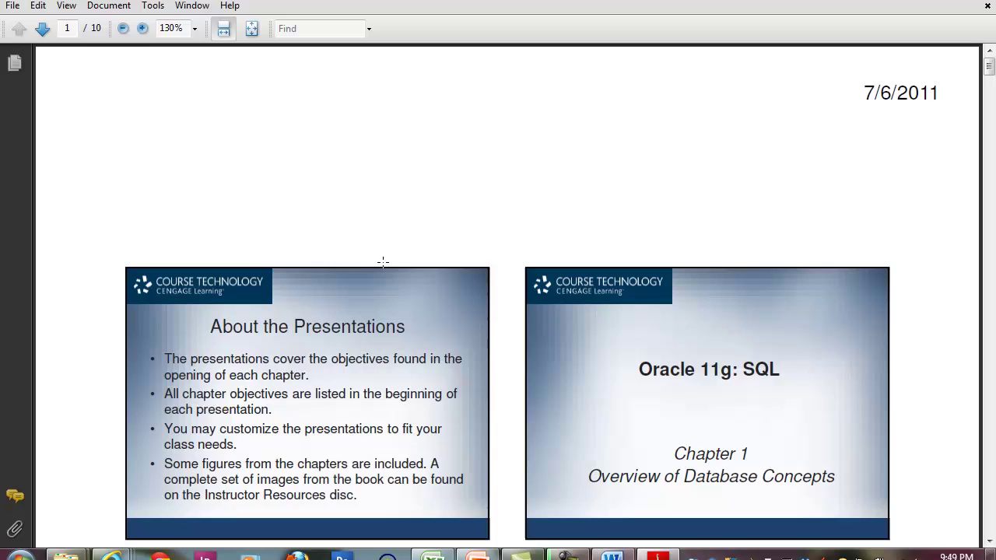
{"action": "scroll", "coordinate": [396, 265], "scroll_direction": "down", "scroll_amount": 4}
{"action": "scroll", "coordinate": [398, 267], "scroll_direction": "down", "scroll_amount": 5}
{"action": "scroll", "coordinate": [397, 267], "scroll_direction": "down", "scroll_amount": 7}
{"action": "scroll", "coordinate": [398, 267], "scroll_direction": "up", "scroll_amount": 10}
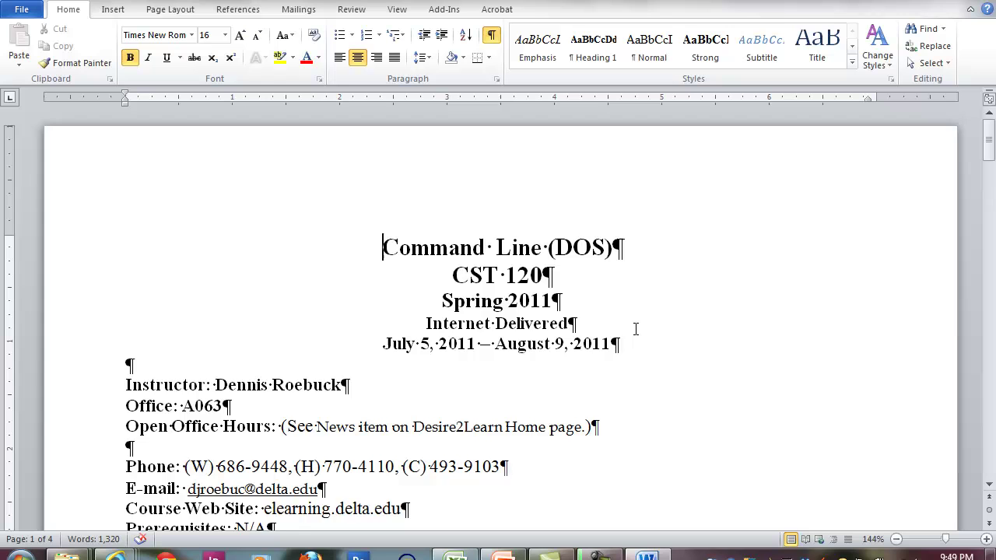
Select Adobe PDF as the printer in Word's print settings for the syllabus.
{"action": "scroll", "coordinate": [636, 328], "scroll_direction": "down", "scroll_amount": 4}
{"action": "scroll", "coordinate": [596, 318], "scroll_direction": "up", "scroll_amount": 2}
{"action": "scroll", "coordinate": [596, 318], "scroll_direction": "up", "scroll_amount": 2}
{"action": "left_click", "coordinate": [18, 11]}
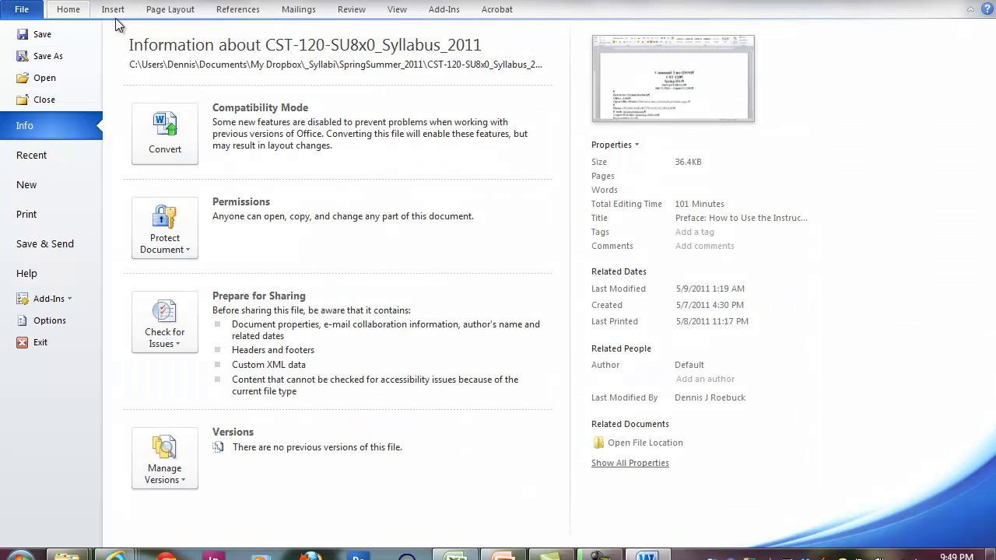
{"action": "left_click", "coordinate": [27, 215]}
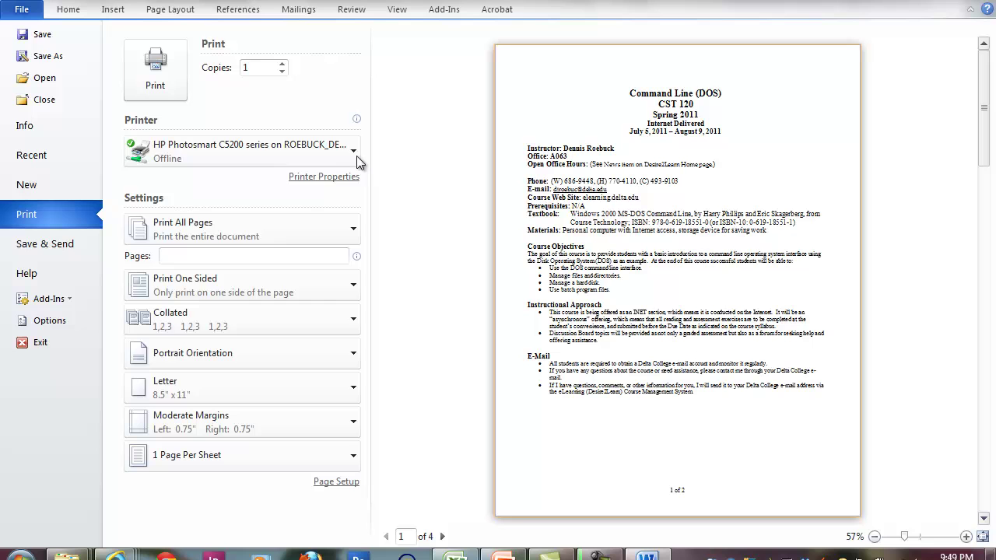
{"action": "left_click", "coordinate": [352, 151]}
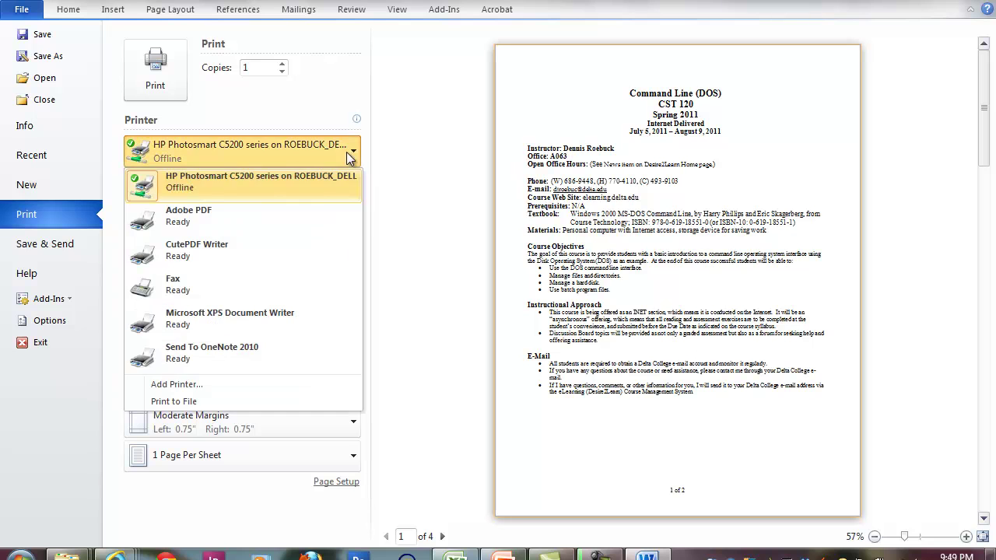
{"action": "left_click", "coordinate": [182, 219]}
Print the syllabus and save it as Word_Virtual_Printout.pdf in Documents.
{"action": "left_click", "coordinate": [155, 70]}
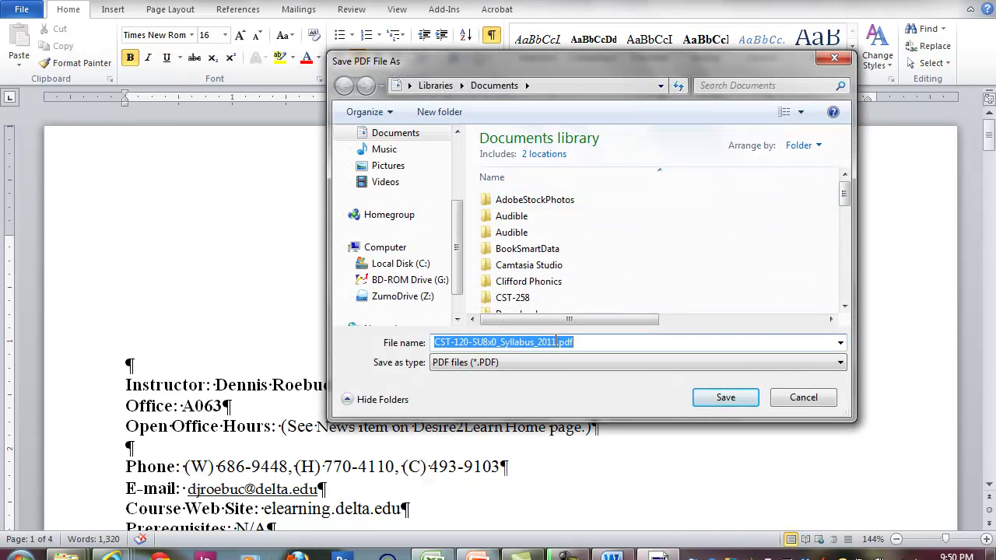
{"action": "type", "text": "Word_Virtual_Printout"}
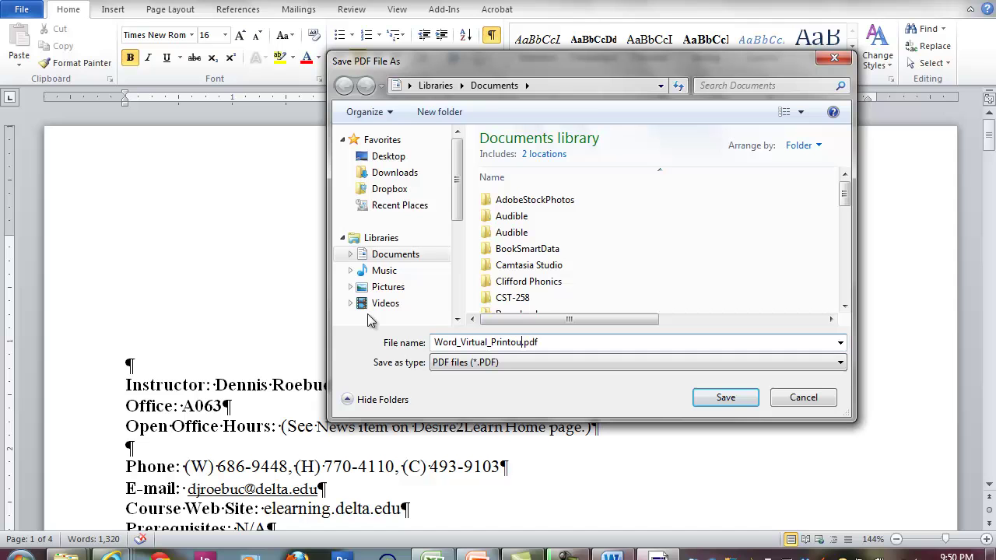
{"action": "left_click", "coordinate": [735, 399]}
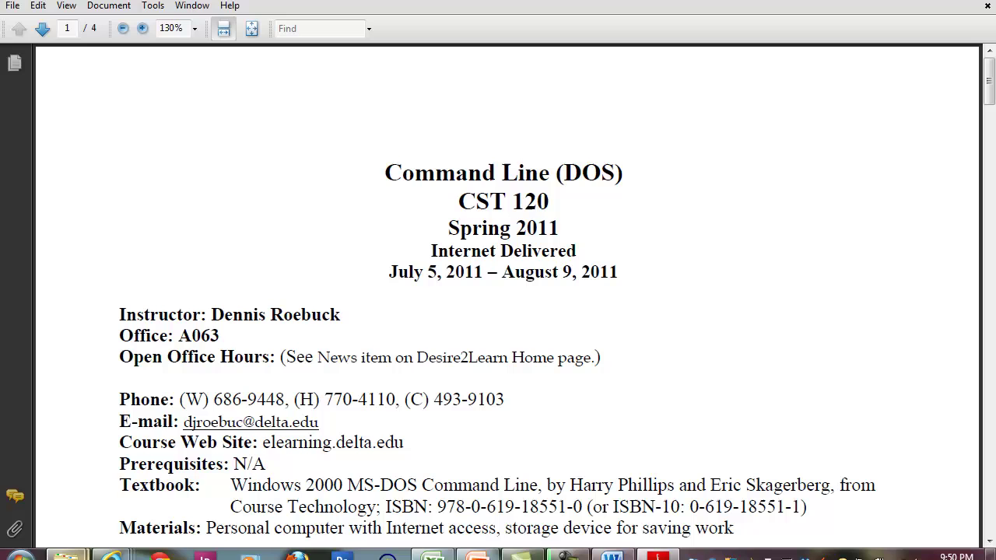
{"action": "mouse_move", "coordinate": [67, 554]}
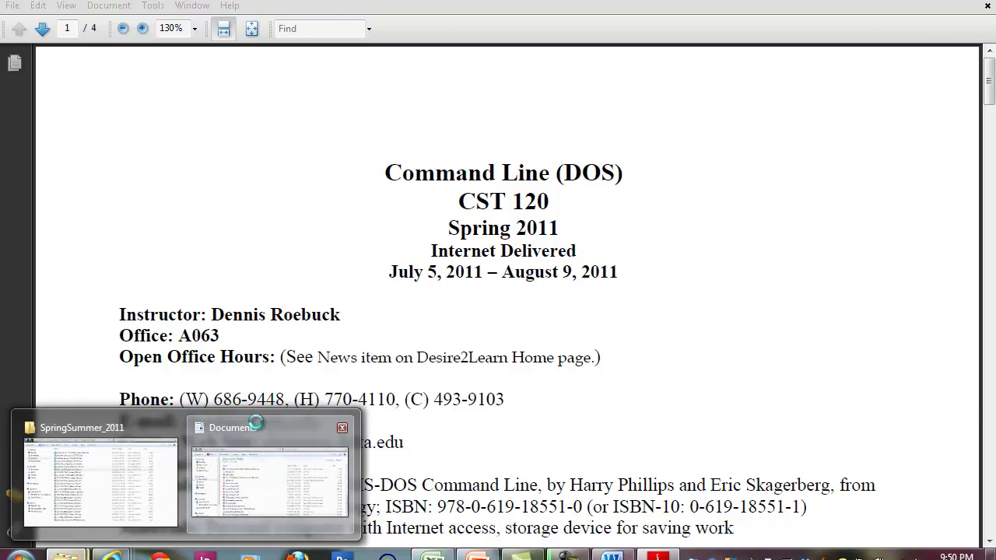
Open Word_Virtual_Printout.pdf from Documents and scroll through the objectives, grading scale and course outline.
{"action": "left_click", "coordinate": [273, 467]}
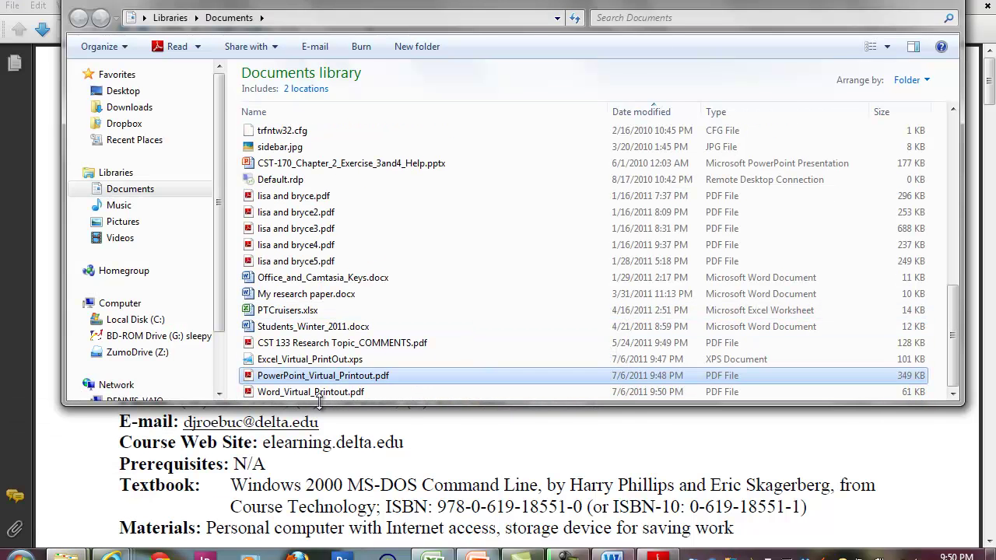
{"action": "double_click", "coordinate": [319, 392]}
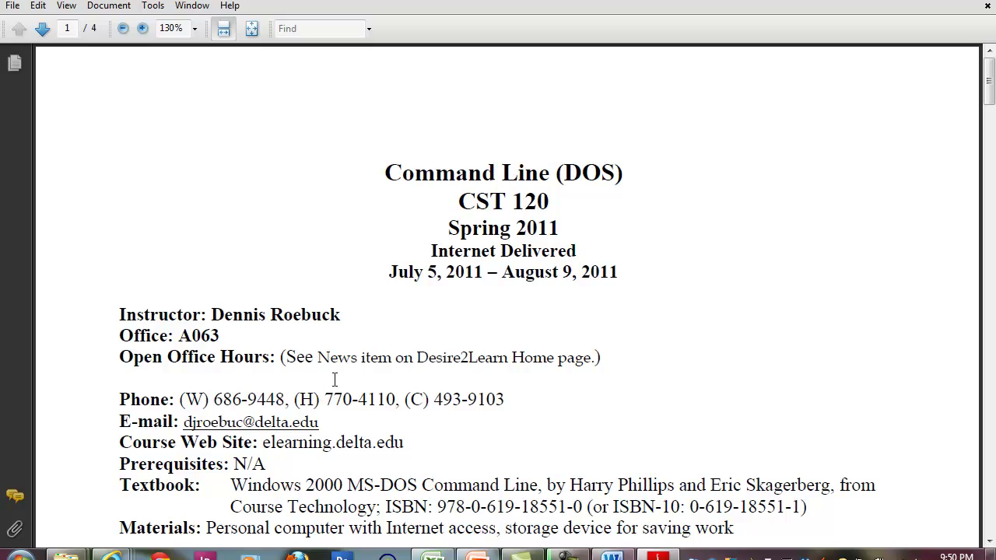
{"action": "scroll", "coordinate": [576, 257], "scroll_direction": "down", "scroll_amount": 5}
{"action": "scroll", "coordinate": [582, 318], "scroll_direction": "down", "scroll_amount": 10}
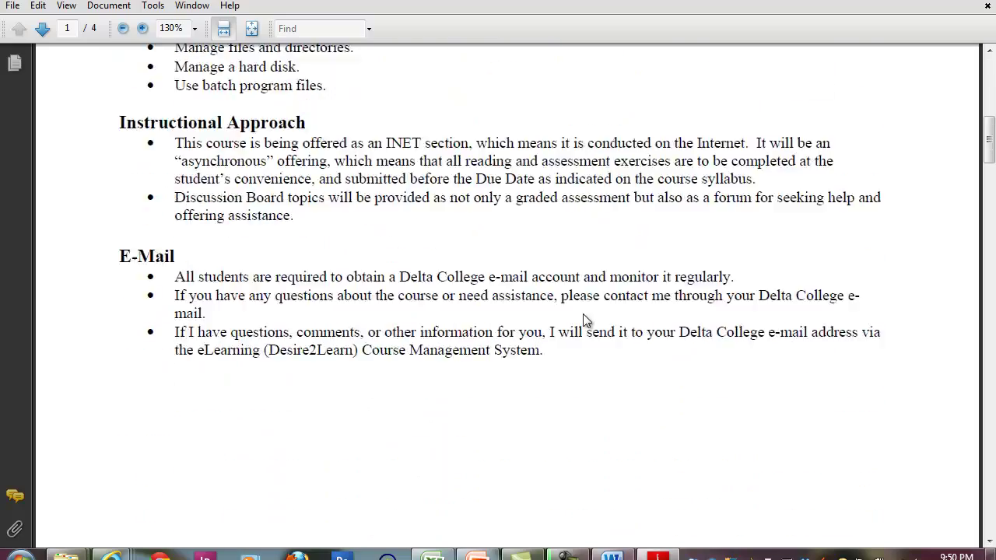
{"action": "scroll", "coordinate": [582, 327], "scroll_direction": "down", "scroll_amount": 10}
{"action": "scroll", "coordinate": [581, 343], "scroll_direction": "down", "scroll_amount": 10}
{"action": "scroll", "coordinate": [578, 347], "scroll_direction": "down", "scroll_amount": 10}
{"action": "scroll", "coordinate": [578, 342], "scroll_direction": "down", "scroll_amount": 10}
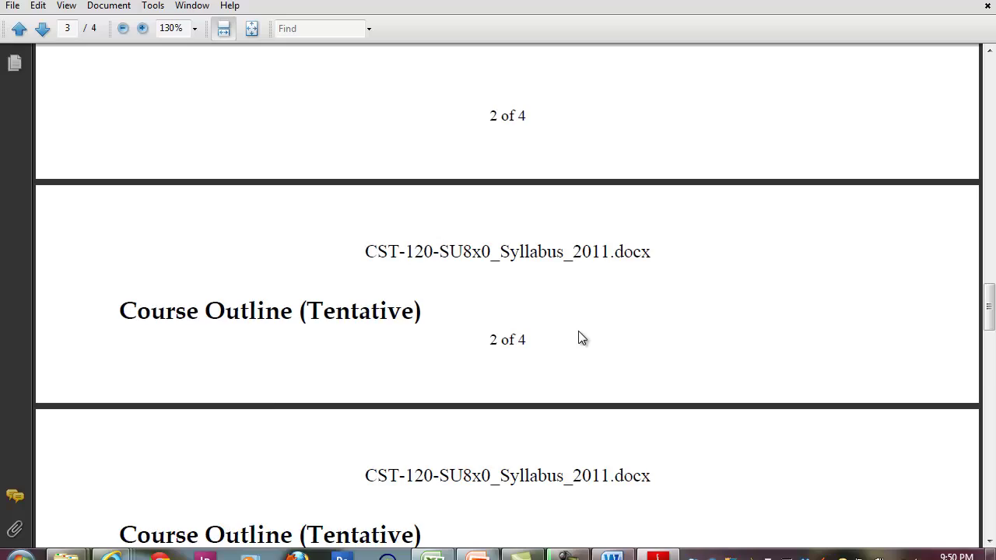
{"action": "scroll", "coordinate": [579, 335], "scroll_direction": "down", "scroll_amount": 10}
{"action": "scroll", "coordinate": [576, 335], "scroll_direction": "down", "scroll_amount": 5}
{"action": "scroll", "coordinate": [574, 332], "scroll_direction": "up", "scroll_amount": 5}
{"action": "scroll", "coordinate": [565, 338], "scroll_direction": "up", "scroll_amount": 10}
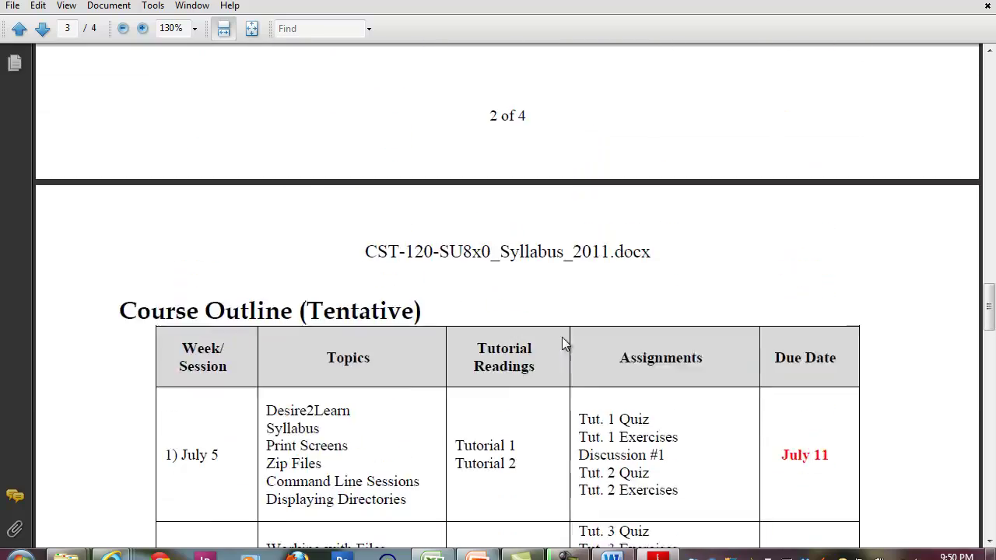
{"action": "scroll", "coordinate": [565, 335], "scroll_direction": "up", "scroll_amount": 10}
{"action": "scroll", "coordinate": [561, 326], "scroll_direction": "up", "scroll_amount": 10}
{"action": "scroll", "coordinate": [506, 335], "scroll_direction": "up", "scroll_amount": 5}
{"action": "scroll", "coordinate": [536, 367], "scroll_direction": "up", "scroll_amount": 10}
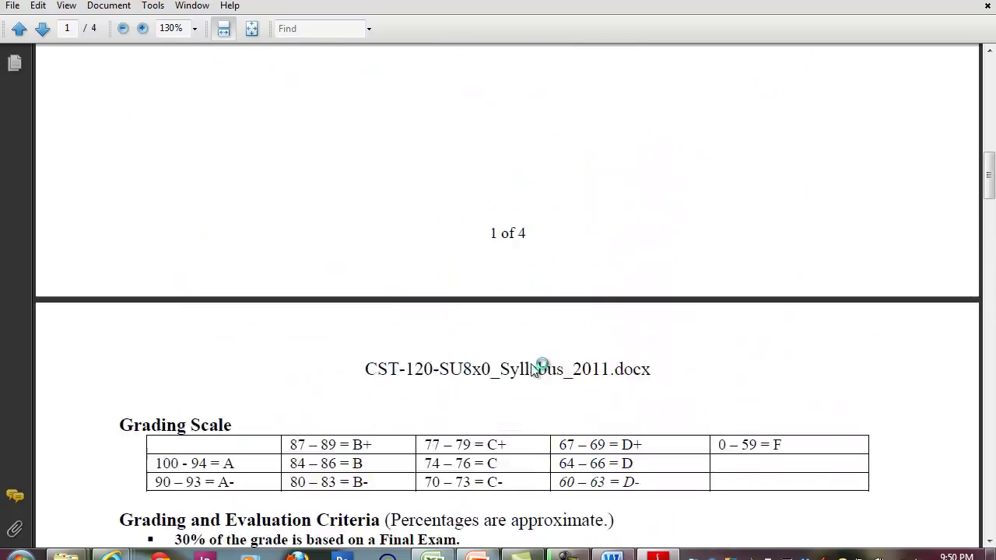
{"action": "scroll", "coordinate": [527, 366], "scroll_direction": "up", "scroll_amount": 3}
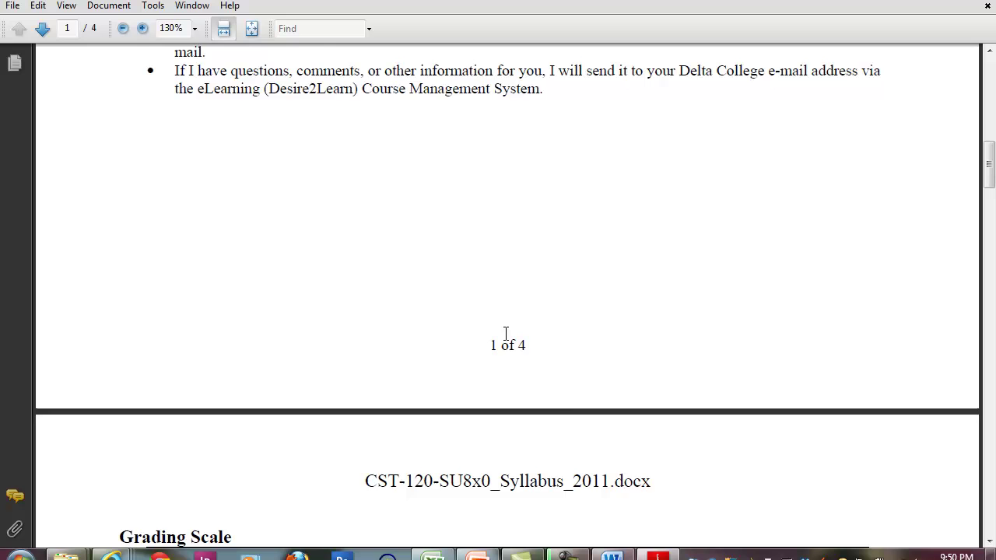
{"action": "scroll", "coordinate": [537, 365], "scroll_direction": "up", "scroll_amount": 3}
{"action": "scroll", "coordinate": [591, 459], "scroll_direction": "up", "scroll_amount": 8}
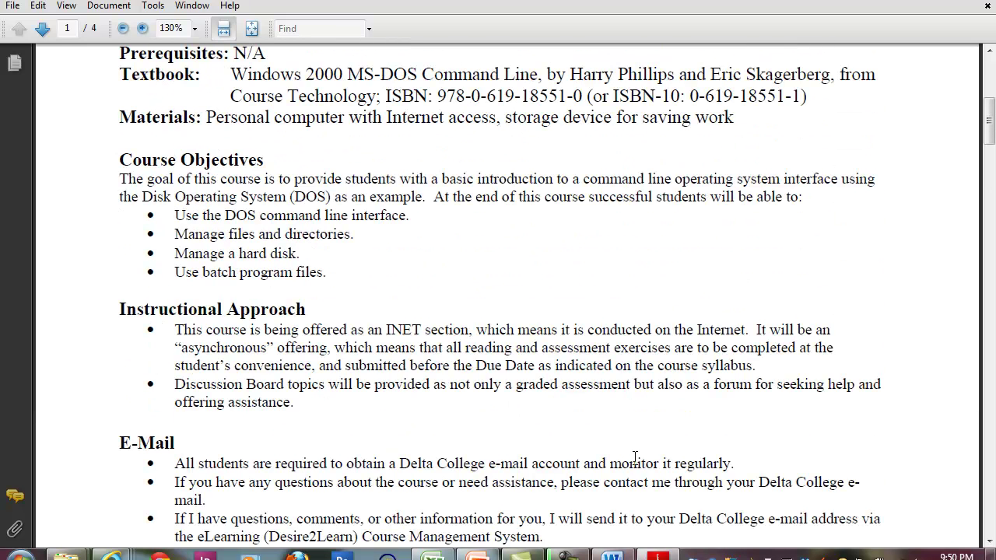